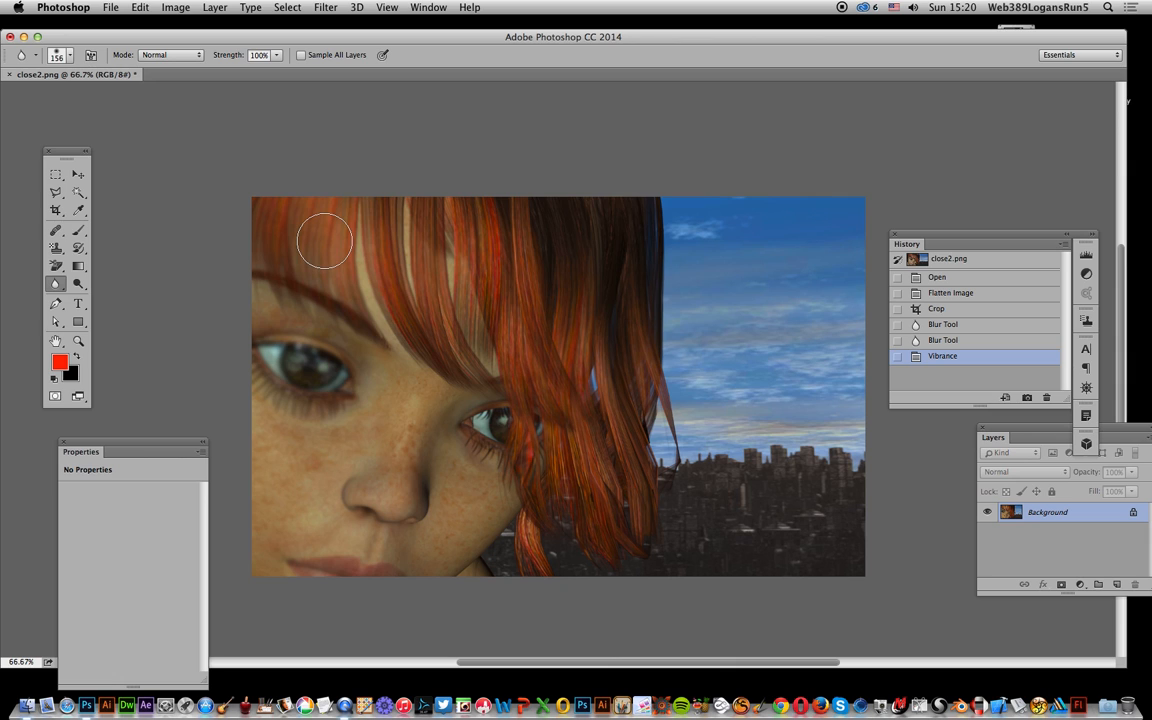
Step: Duplicate the Background layer as "Background copy" within close2.png
click(215, 8)
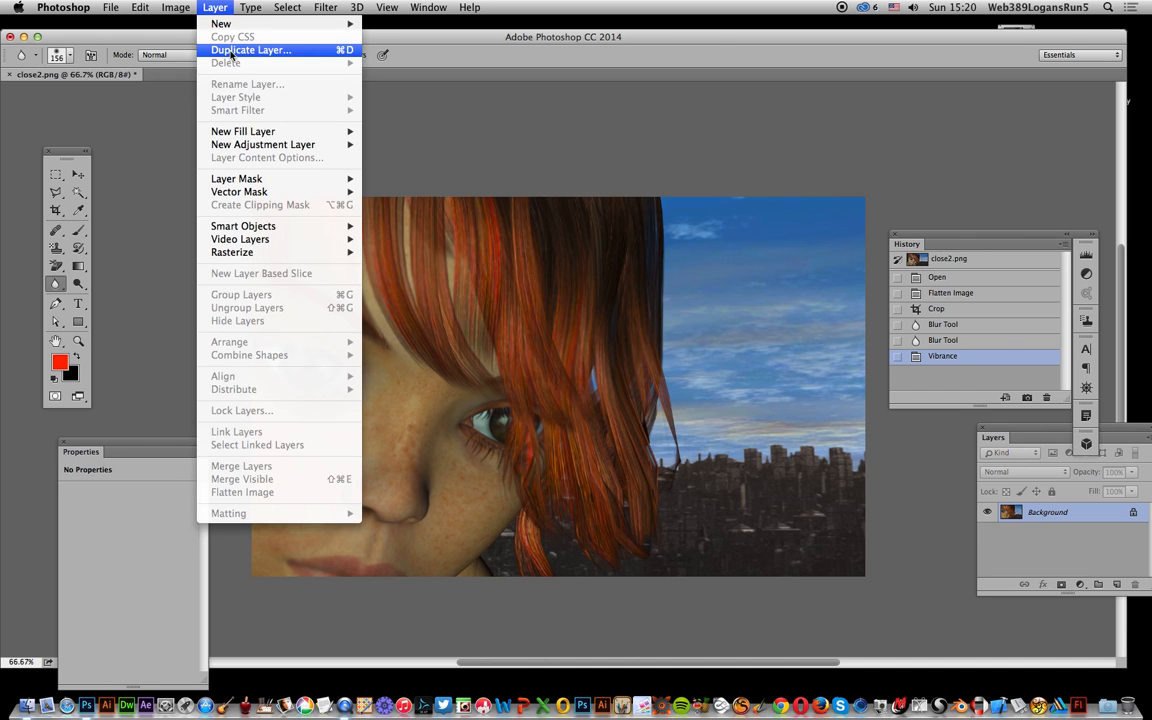
click(230, 52)
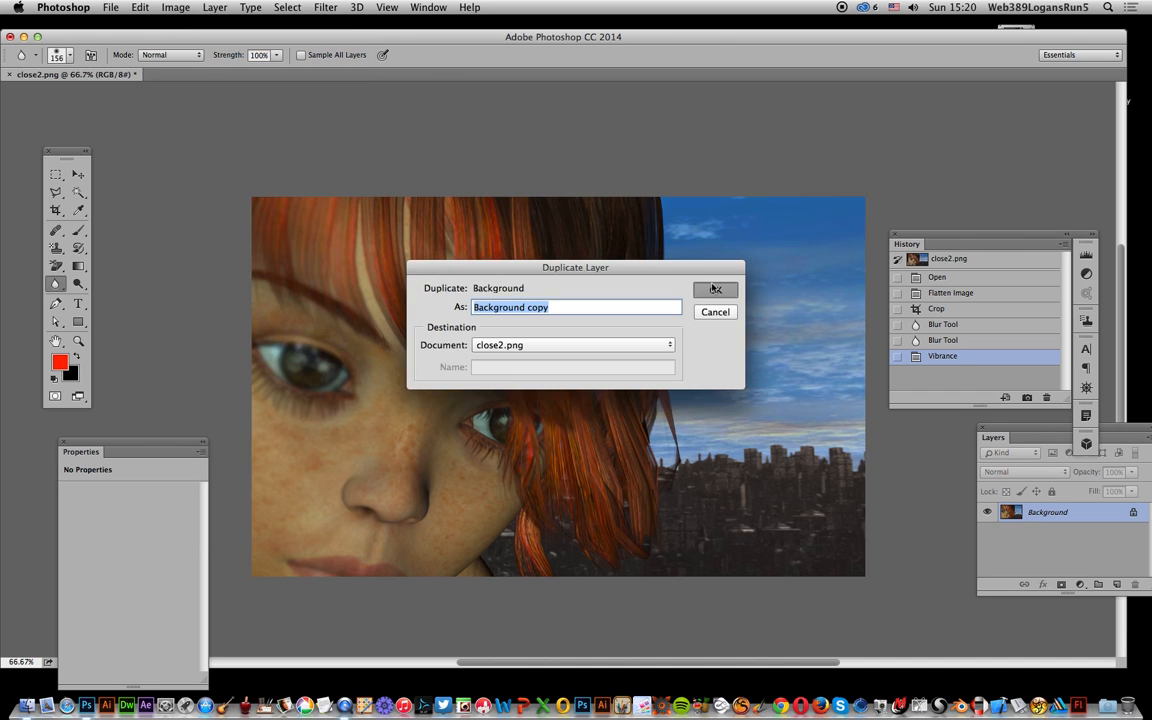
click(712, 286)
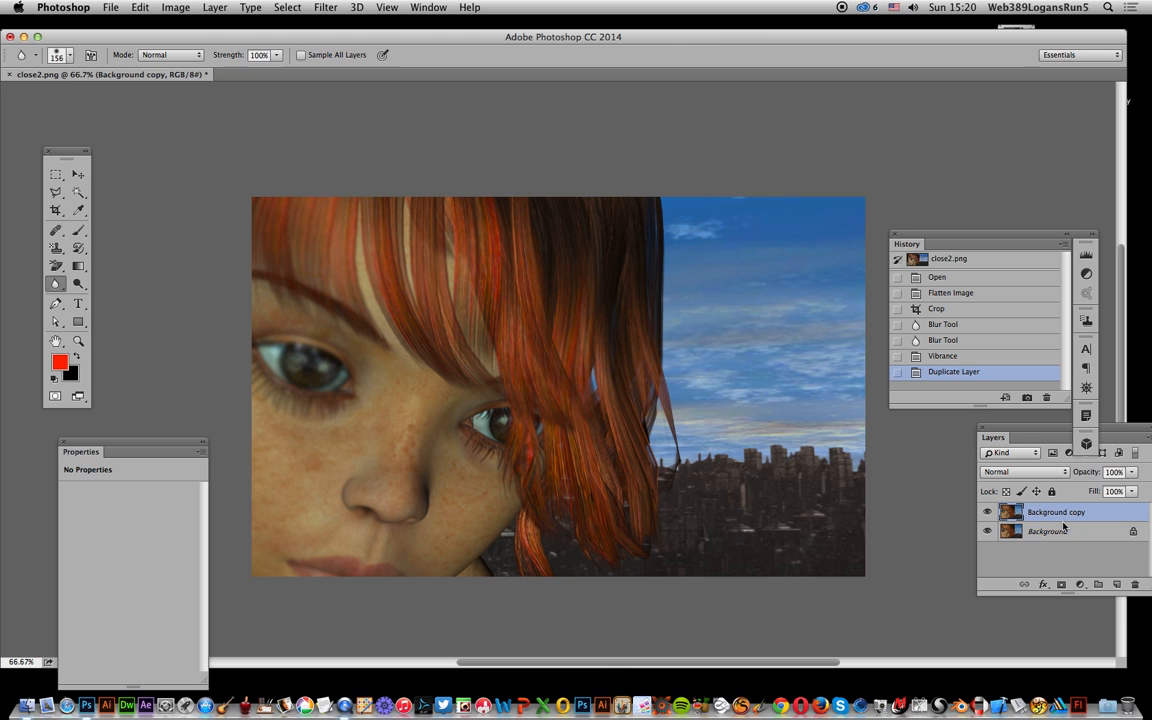
Step: Warp Background copy with Camera Raw's manual lens corrections: Distortion +66, Vertical -75, Horizontal +79, Rotate +1.3, Scale 72, Aspect -87
click(324, 12)
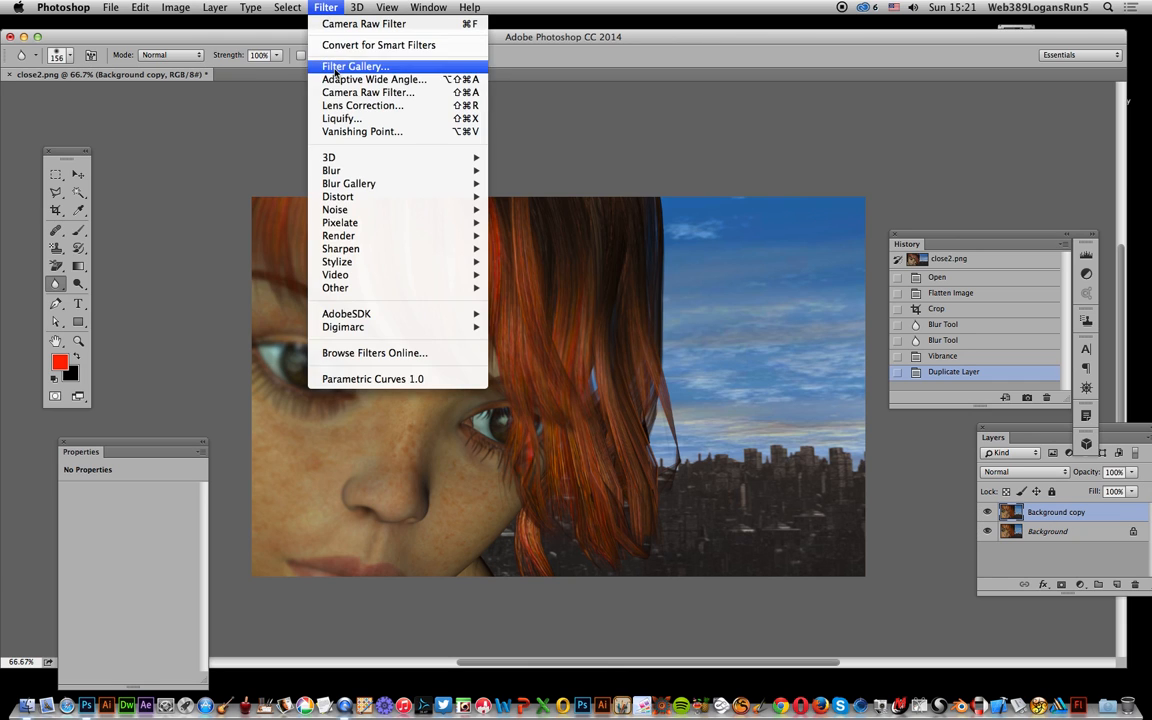
click(622, 166)
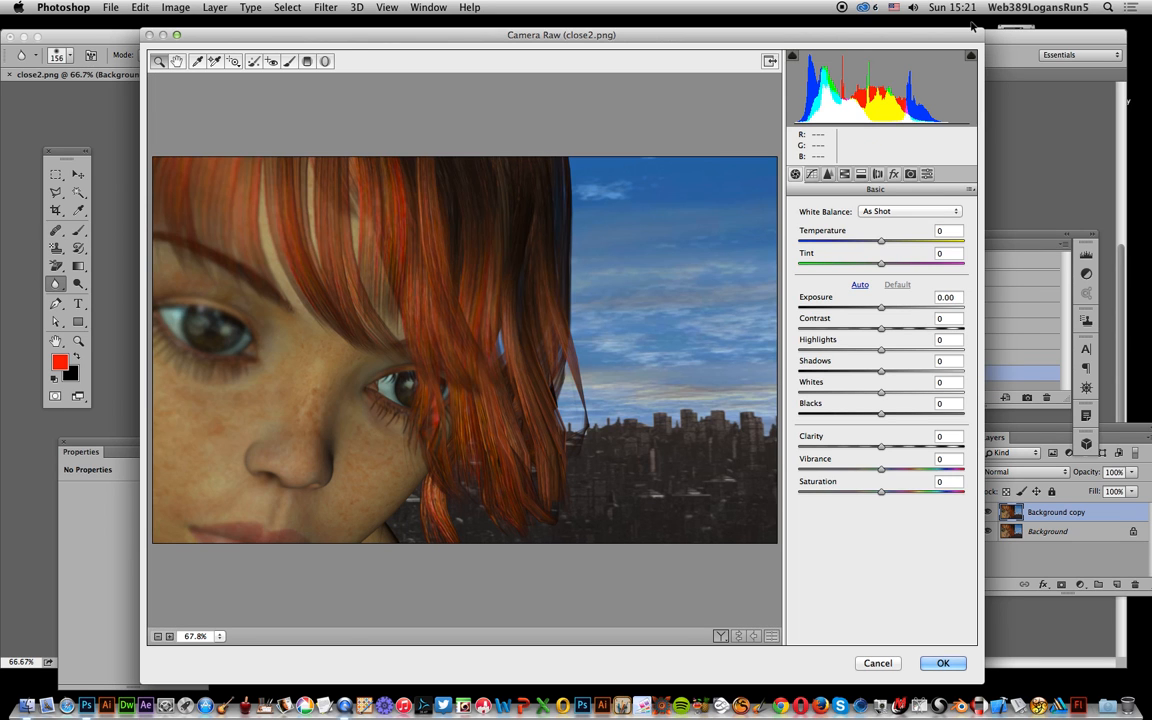
click(877, 175)
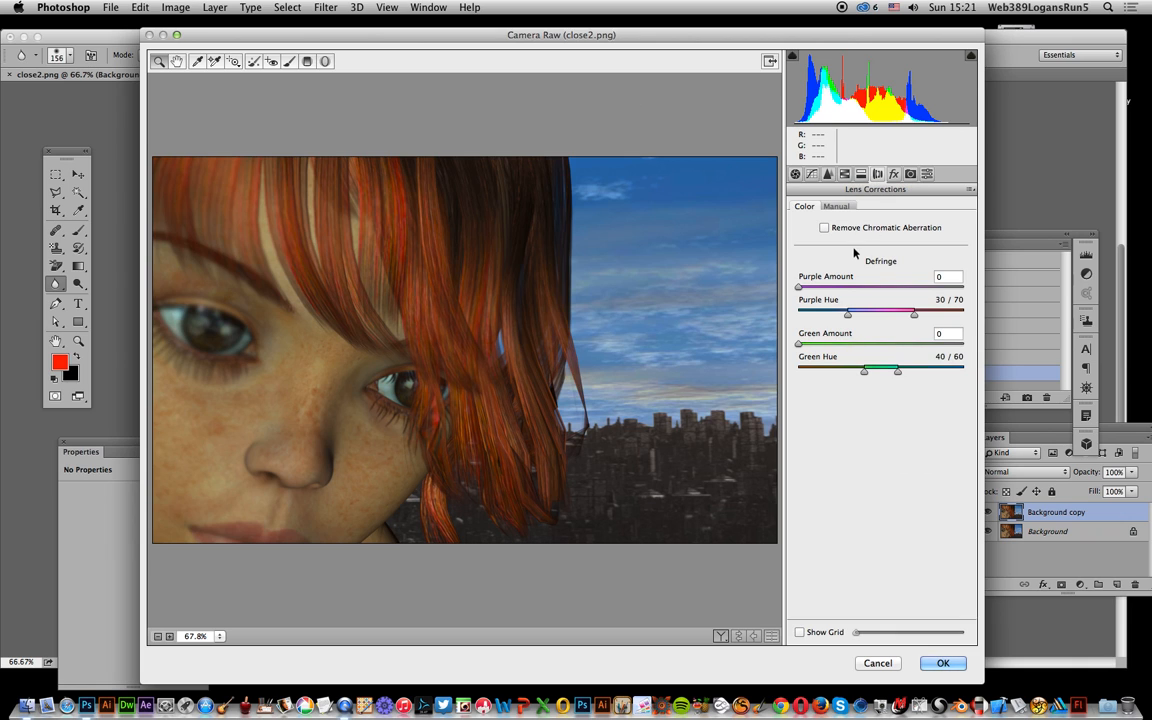
click(838, 207)
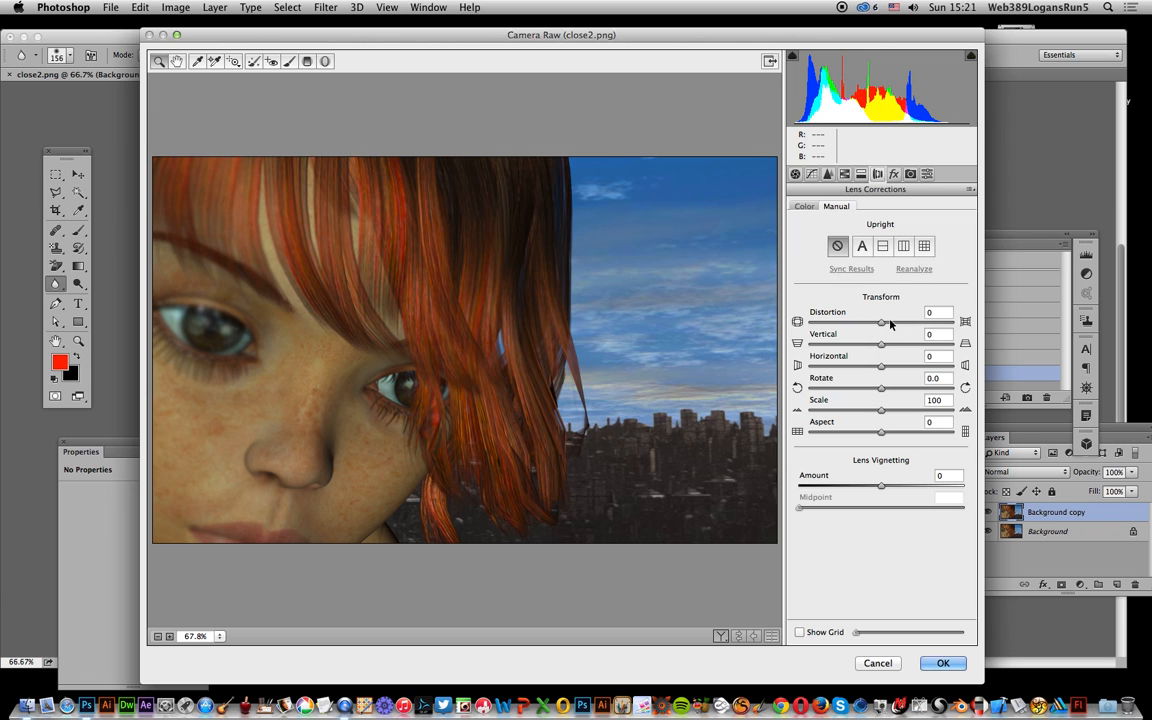
drag(890, 323, 828, 346)
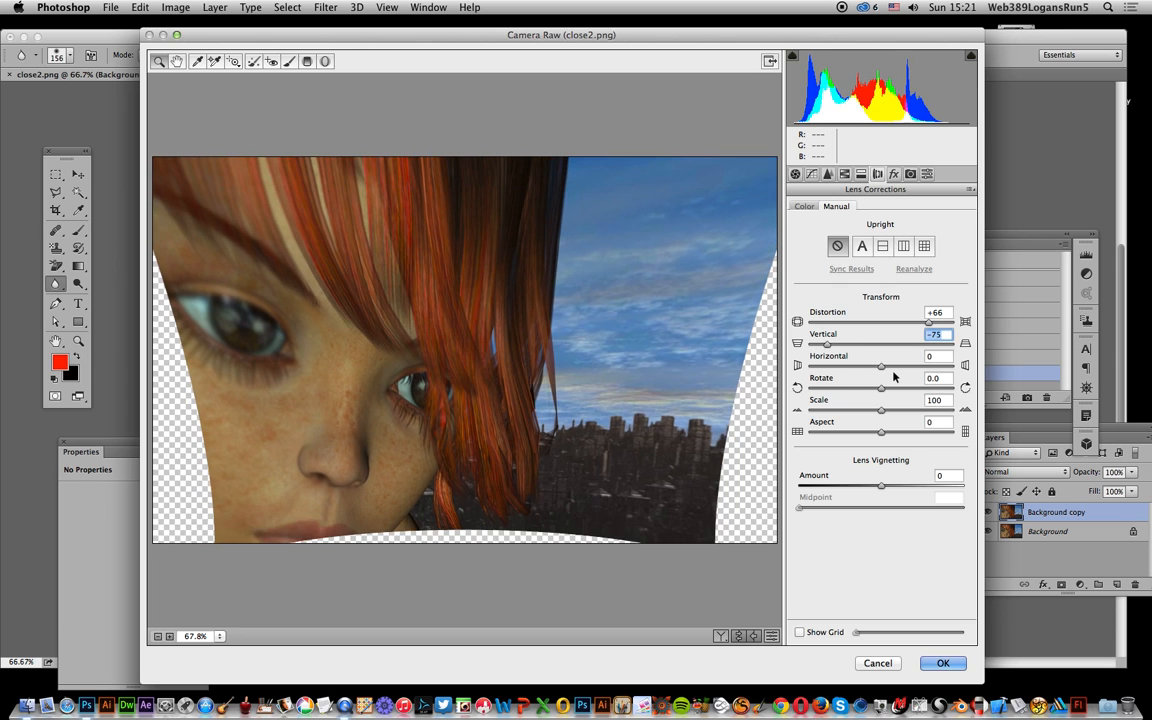
drag(888, 399, 944, 400)
drag(881, 418, 898, 421)
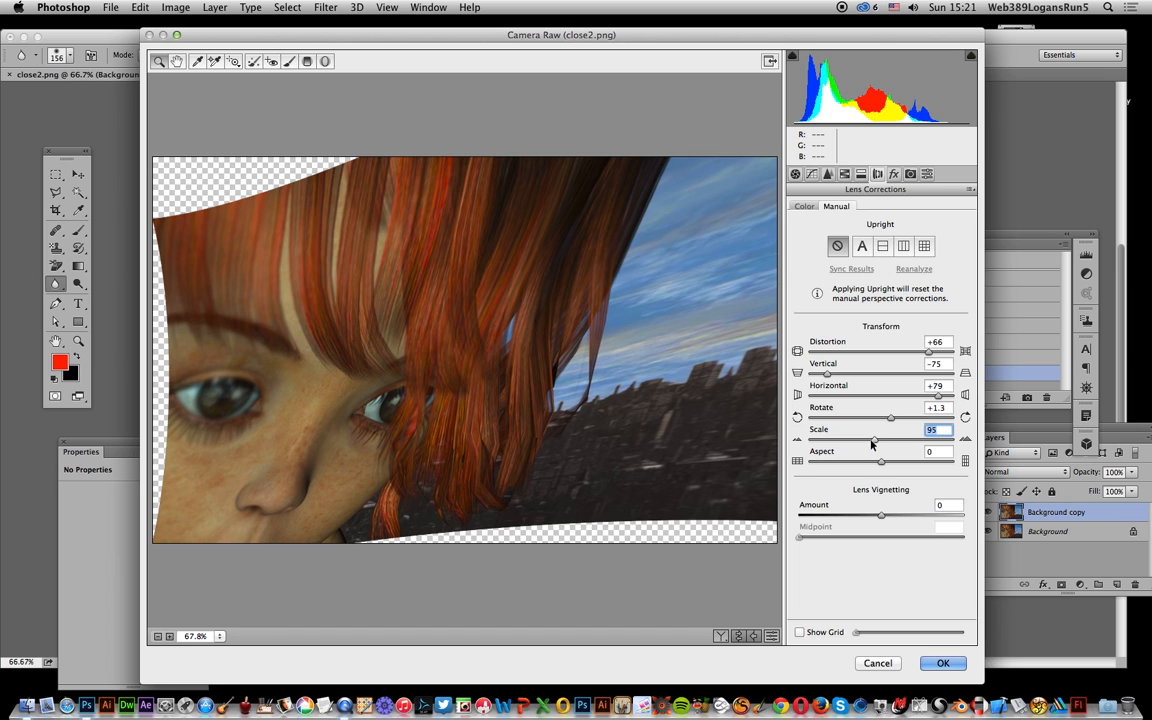
drag(883, 443, 816, 463)
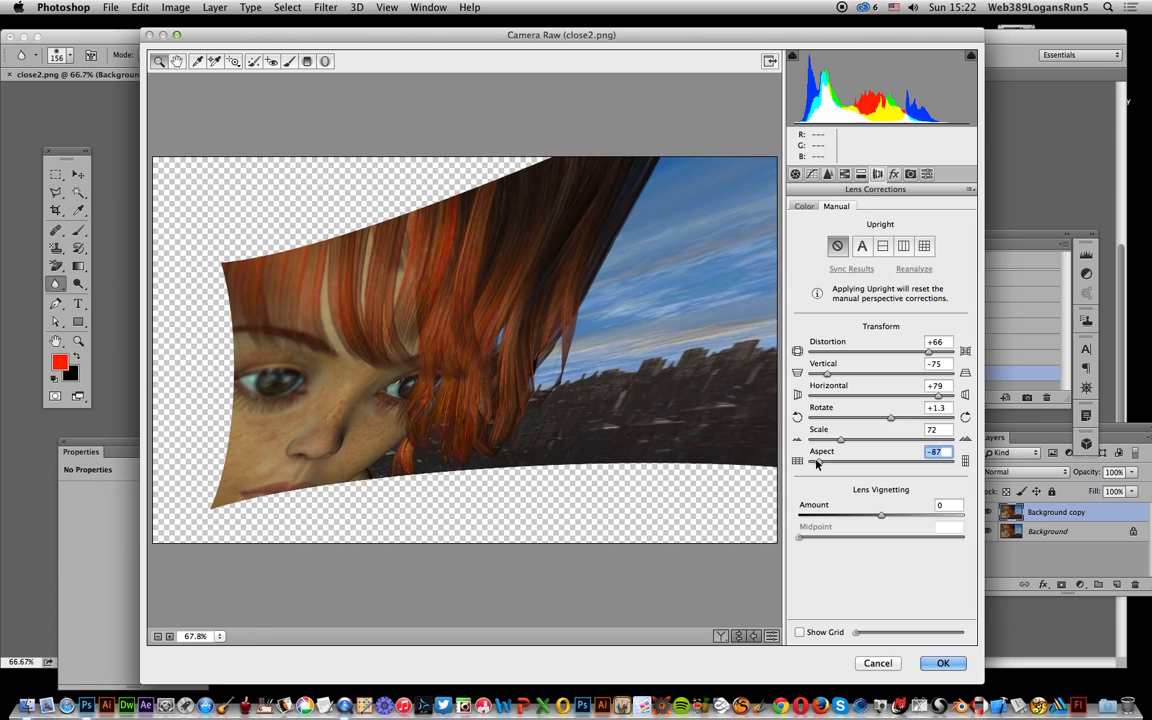
click(945, 664)
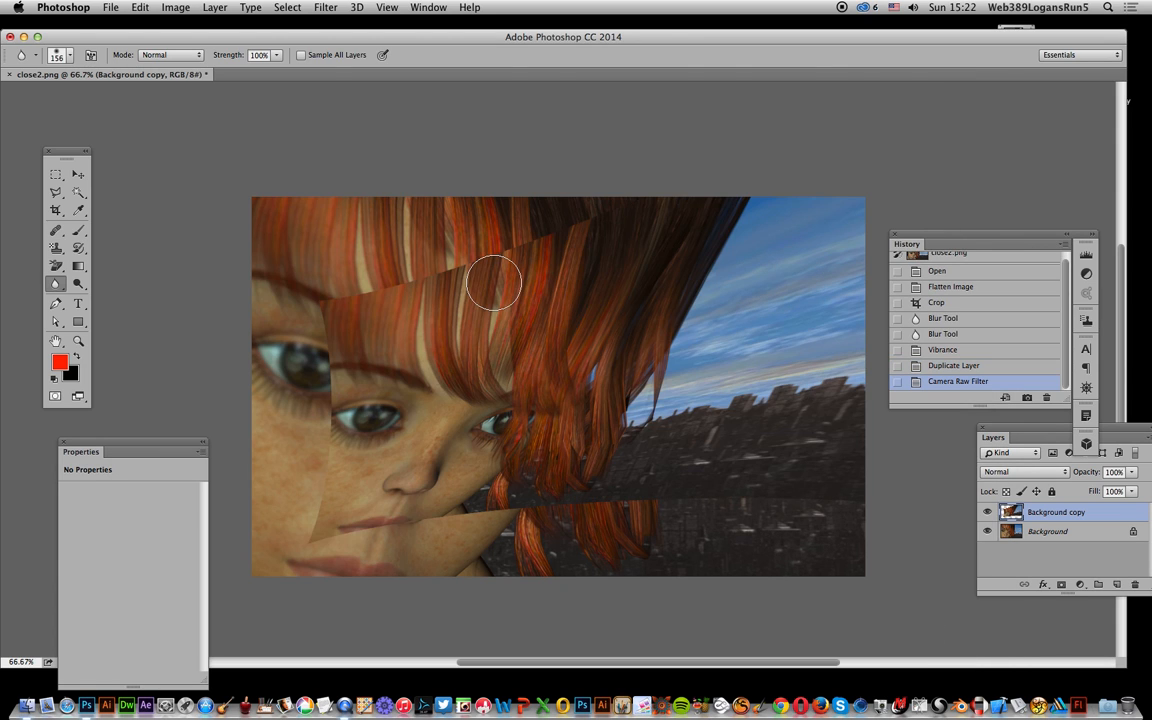
Step: Move the warped Background copy layer up and left so it covers the upper-left part of the image
click(78, 176)
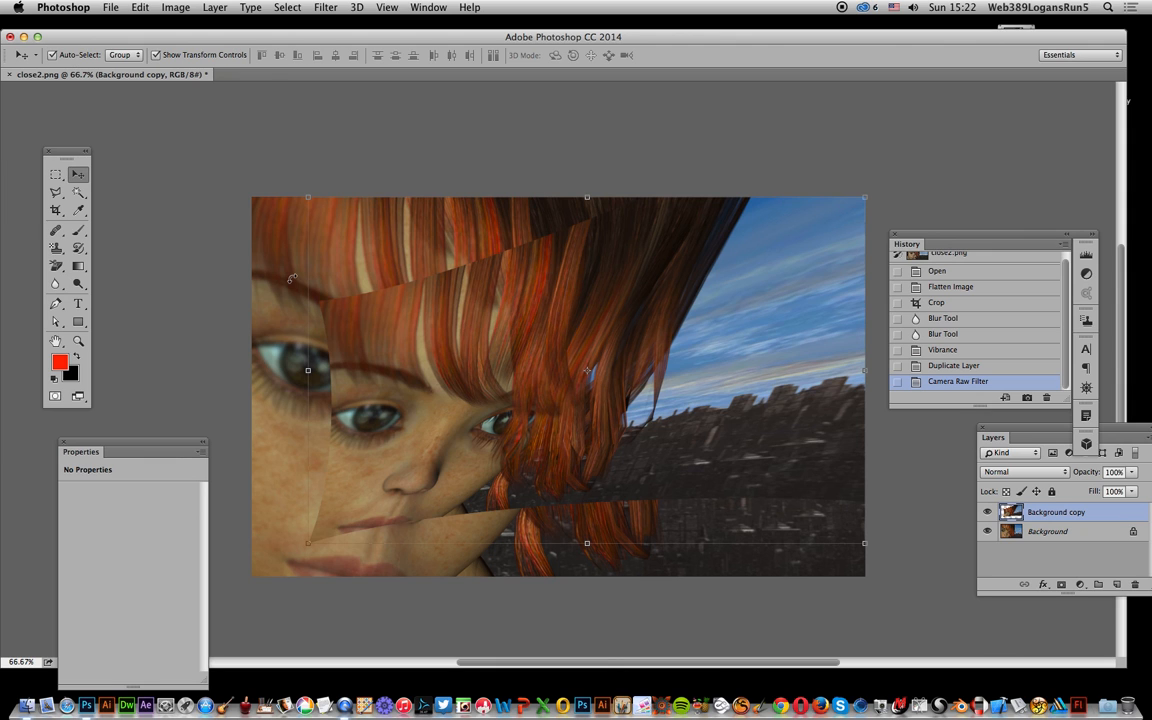
drag(346, 257, 282, 176)
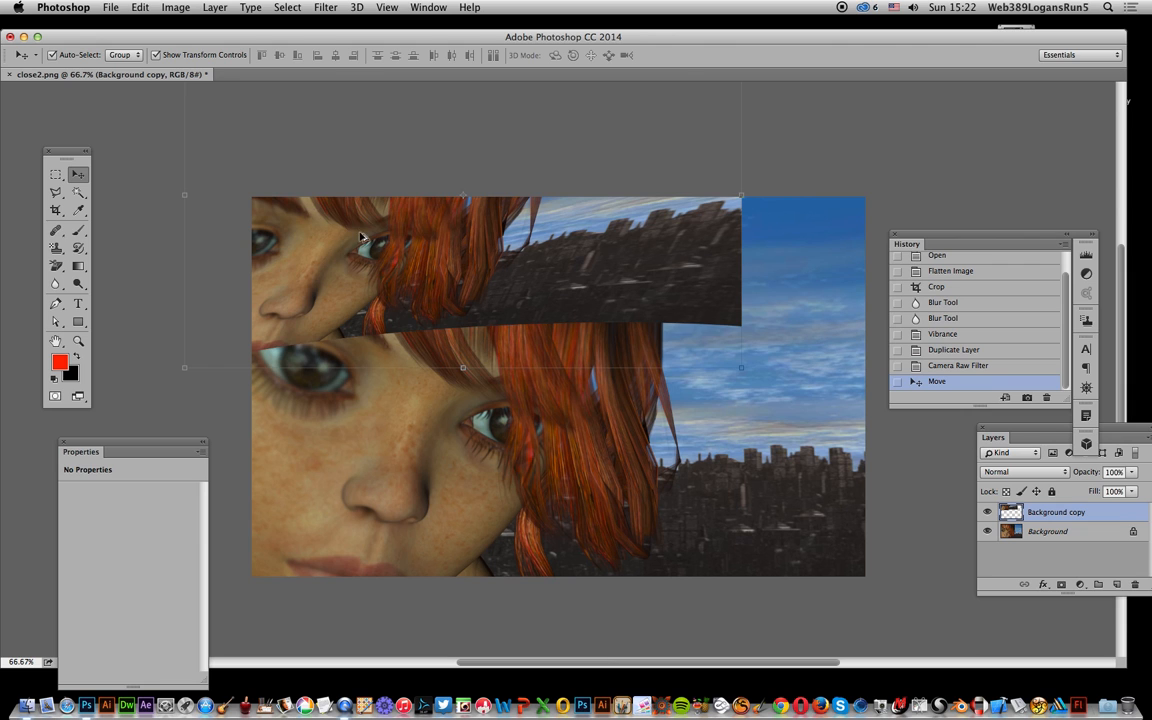
Step: Place a duplicate of the warped layer over the right half of the image and rotate it about 35° clockwise
drag(330, 215, 720, 488)
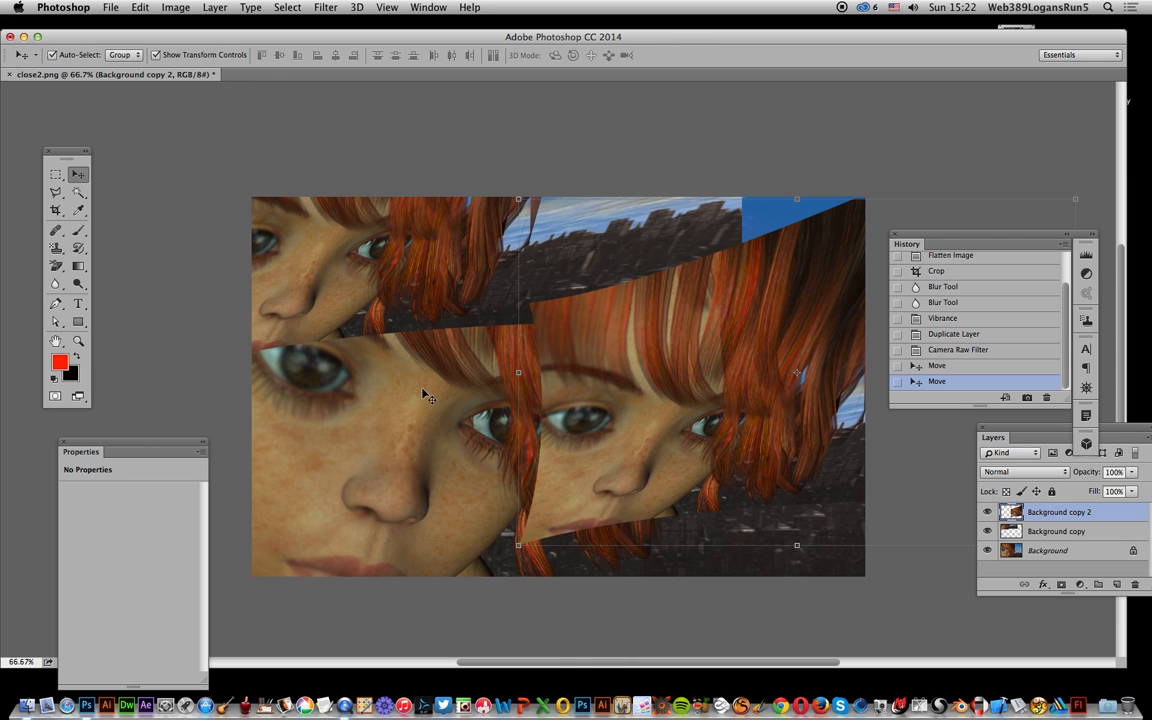
drag(470, 166, 720, 126)
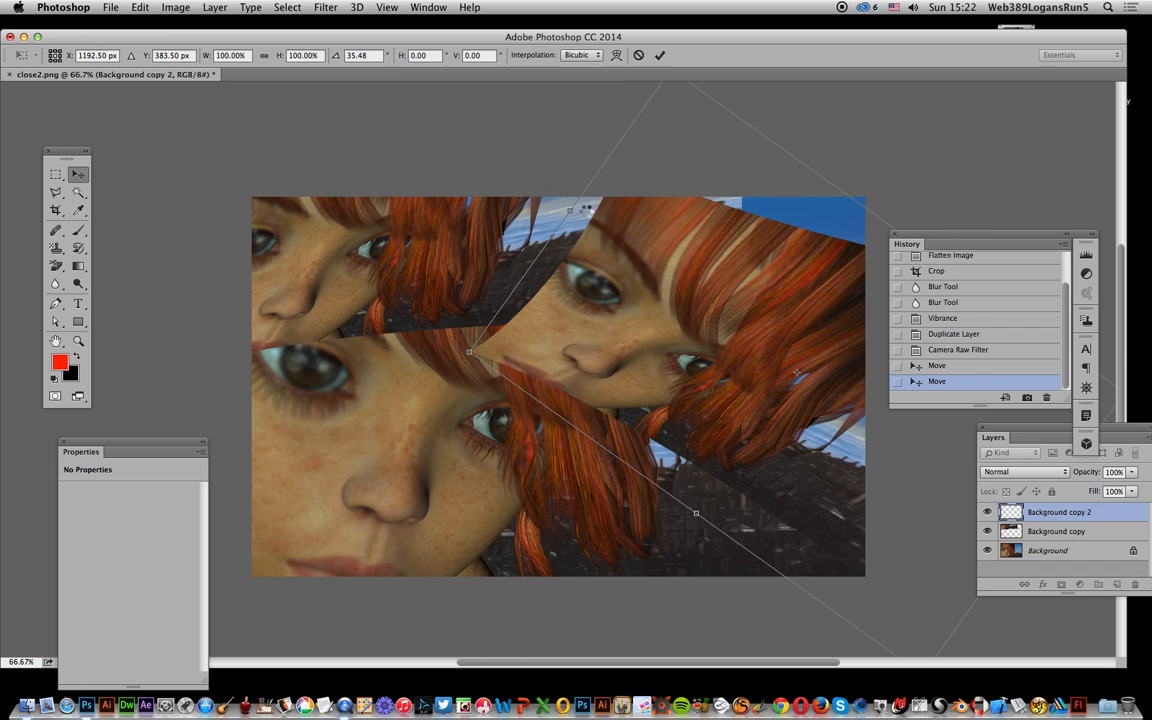
key(Return)
Step: Warp the rotated duplicate with Camera Raw's manual lens corrections: Distortion -69, Vertical +77, Rotate +5.9, Scale 133, Aspect -90
click(333, 7)
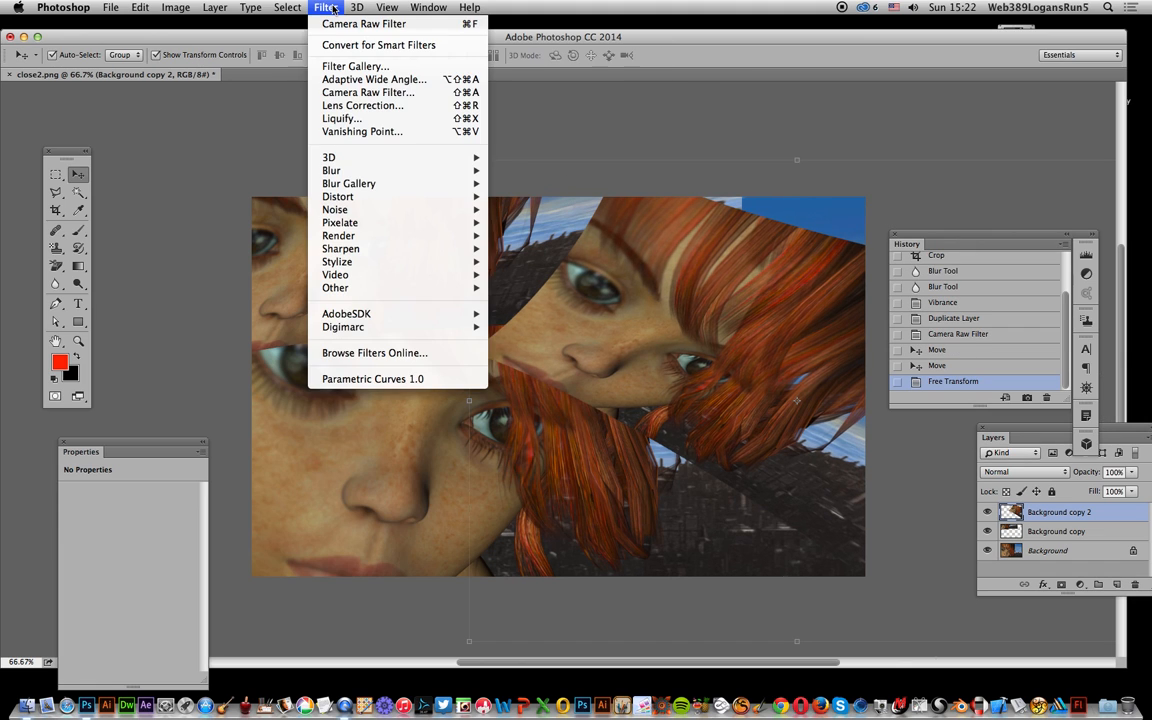
click(336, 93)
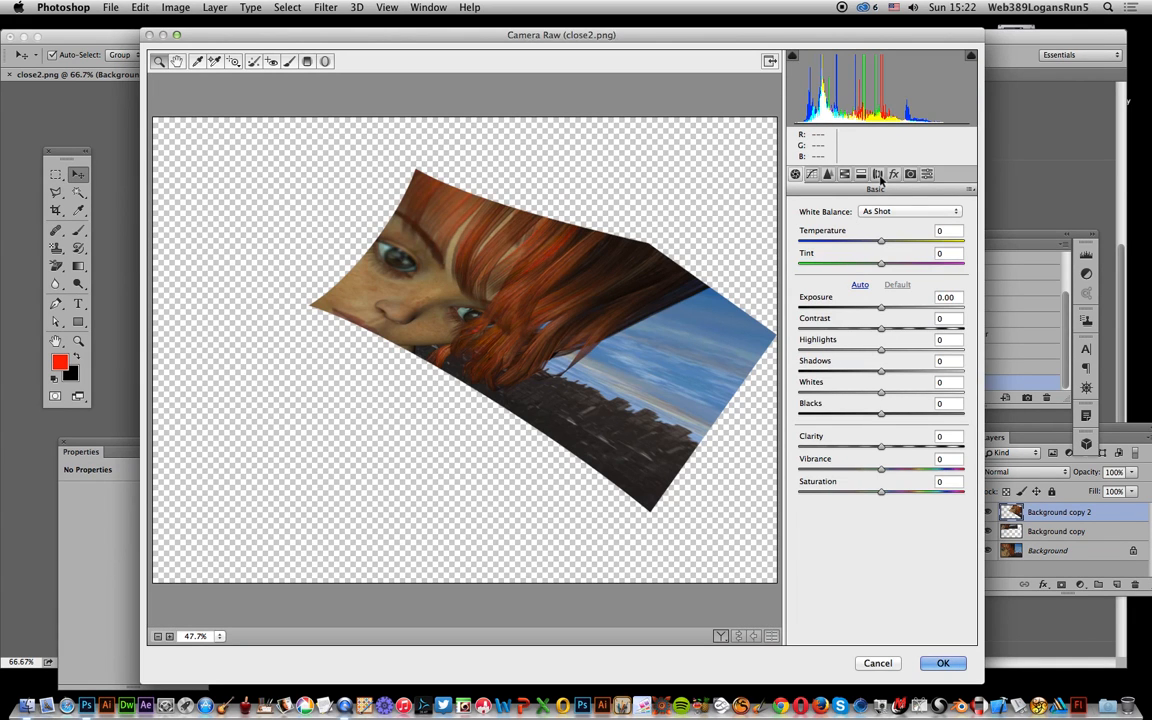
click(878, 174)
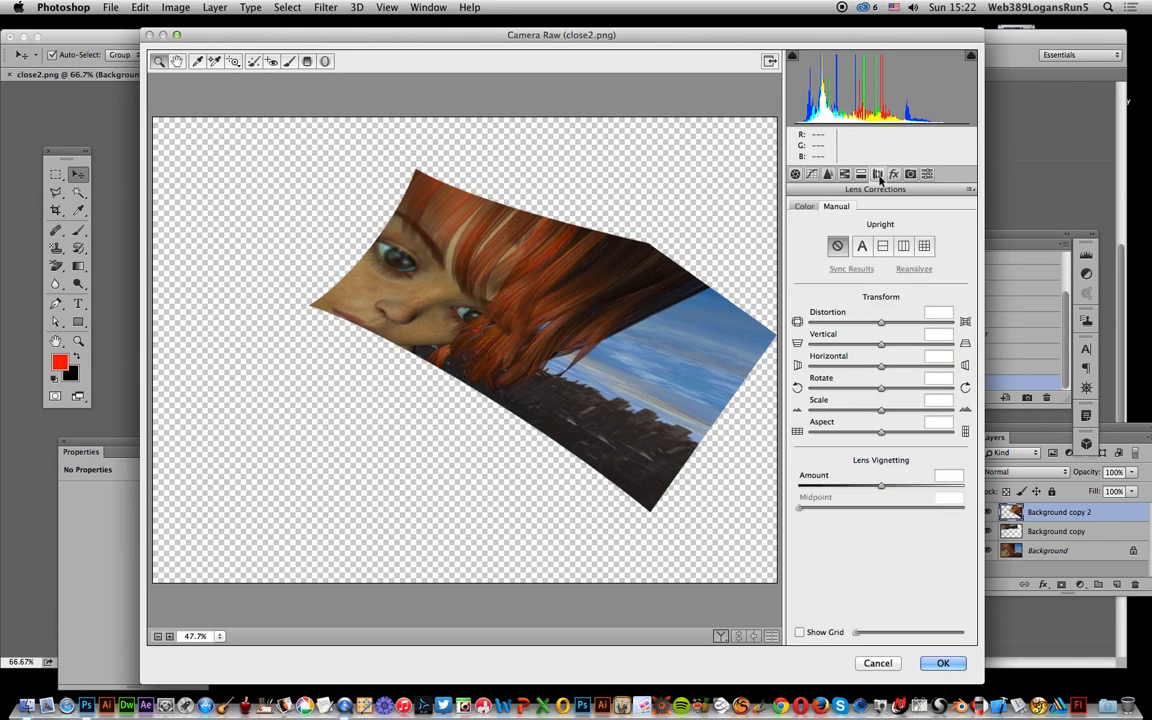
drag(853, 325, 938, 344)
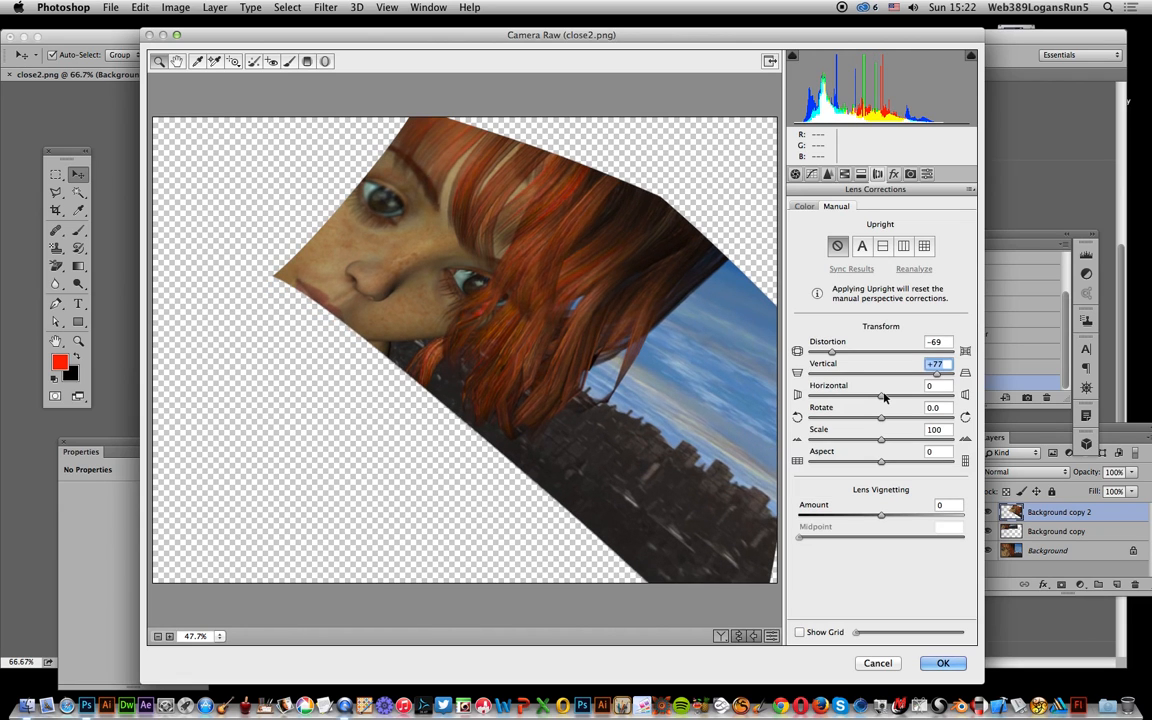
drag(883, 416, 926, 423)
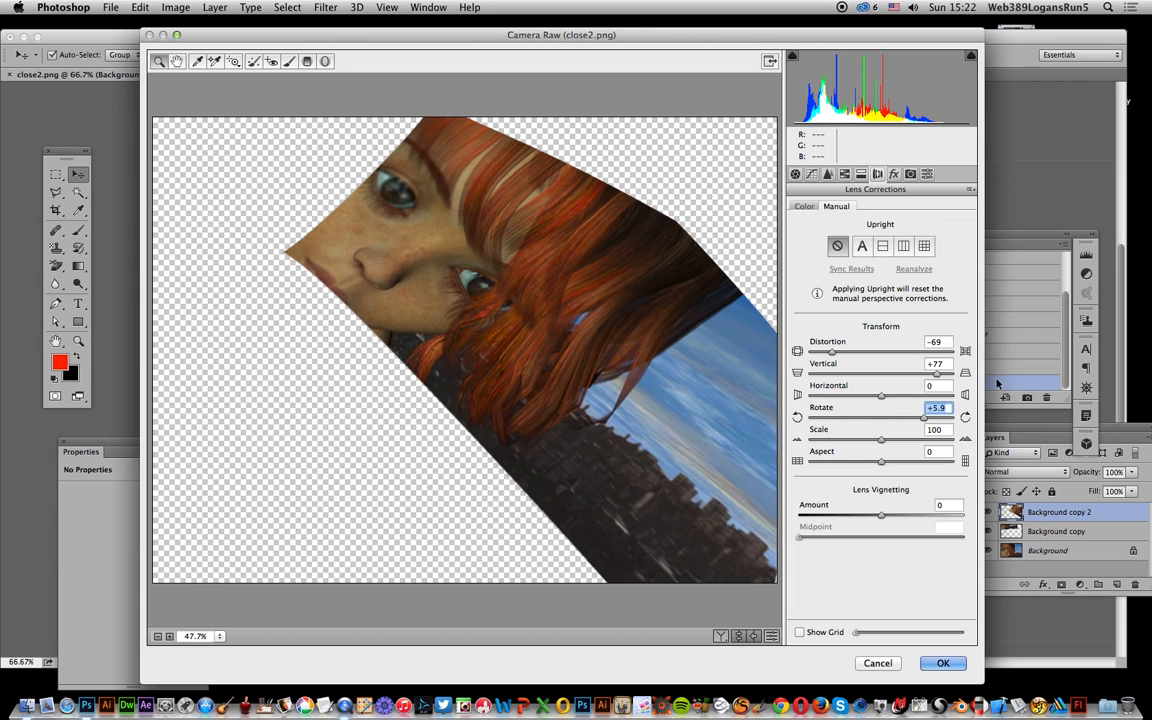
drag(883, 444, 815, 464)
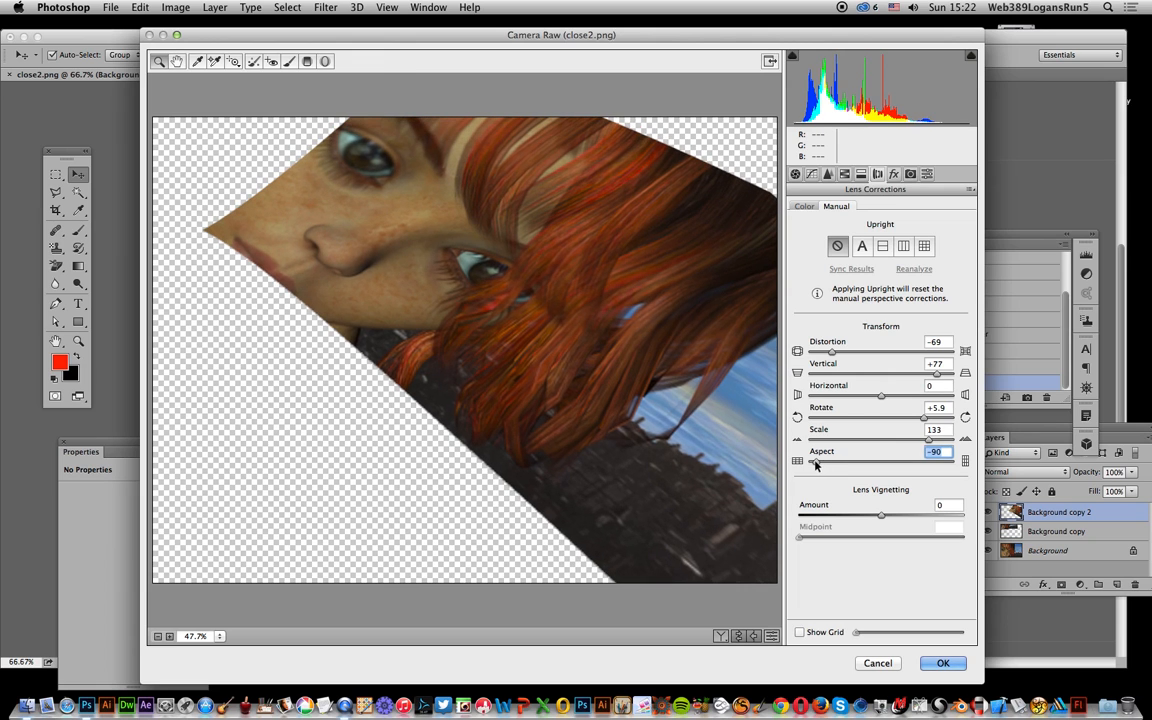
click(943, 663)
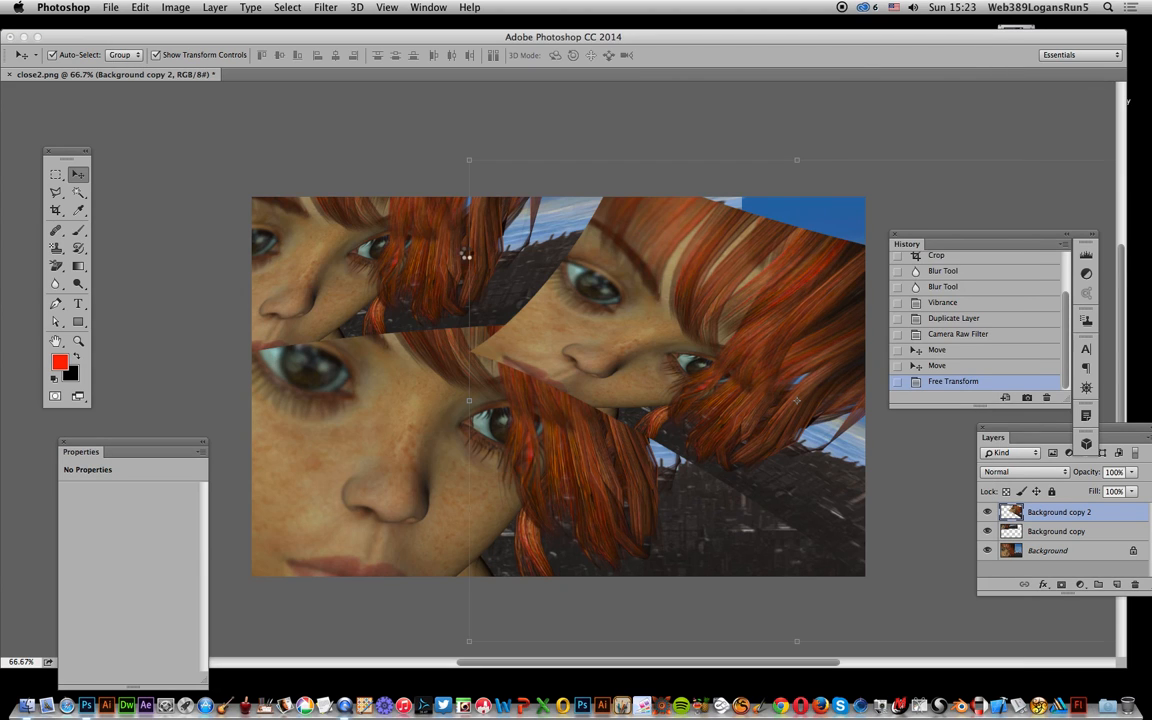
Step: Shift Background copy 2 to the image's upper right and place another duplicate of Background copy in the lower middle
drag(703, 333, 730, 321)
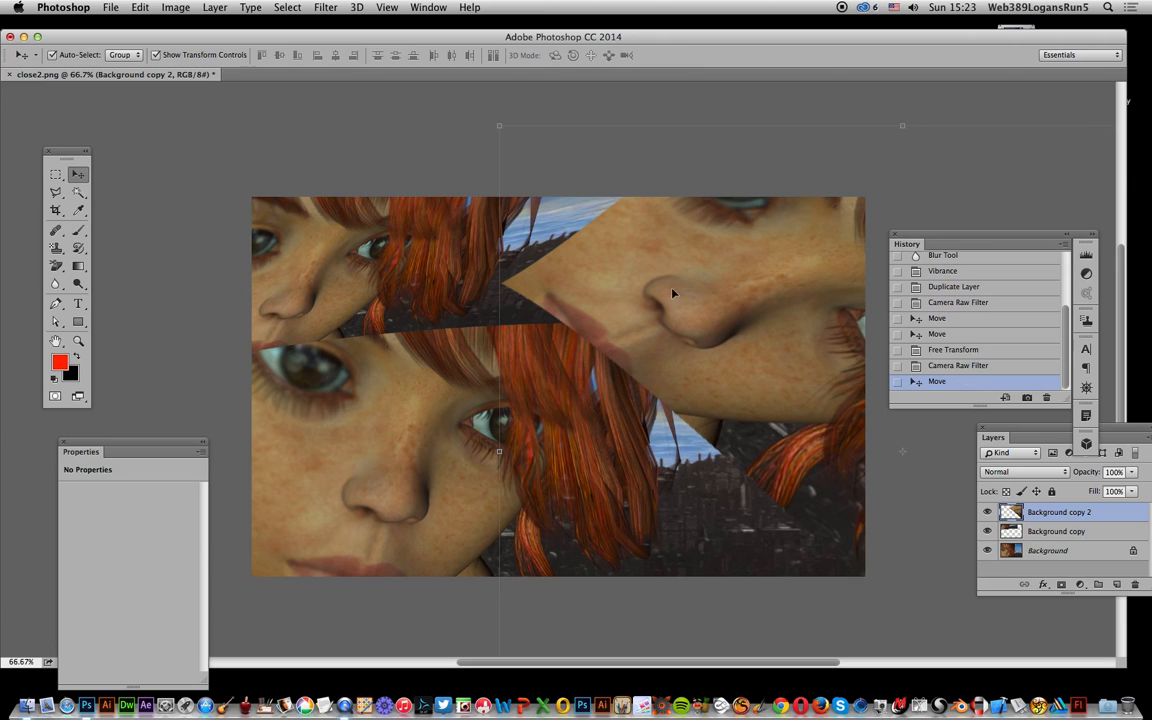
click(377, 257)
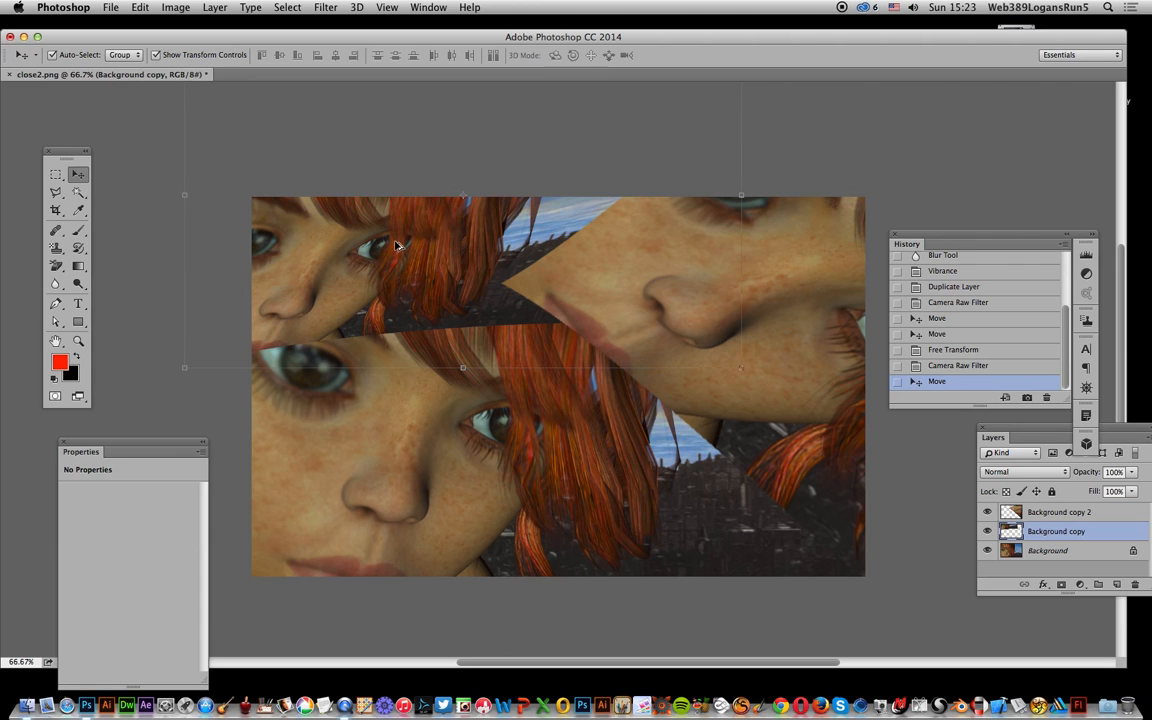
drag(378, 237, 589, 529)
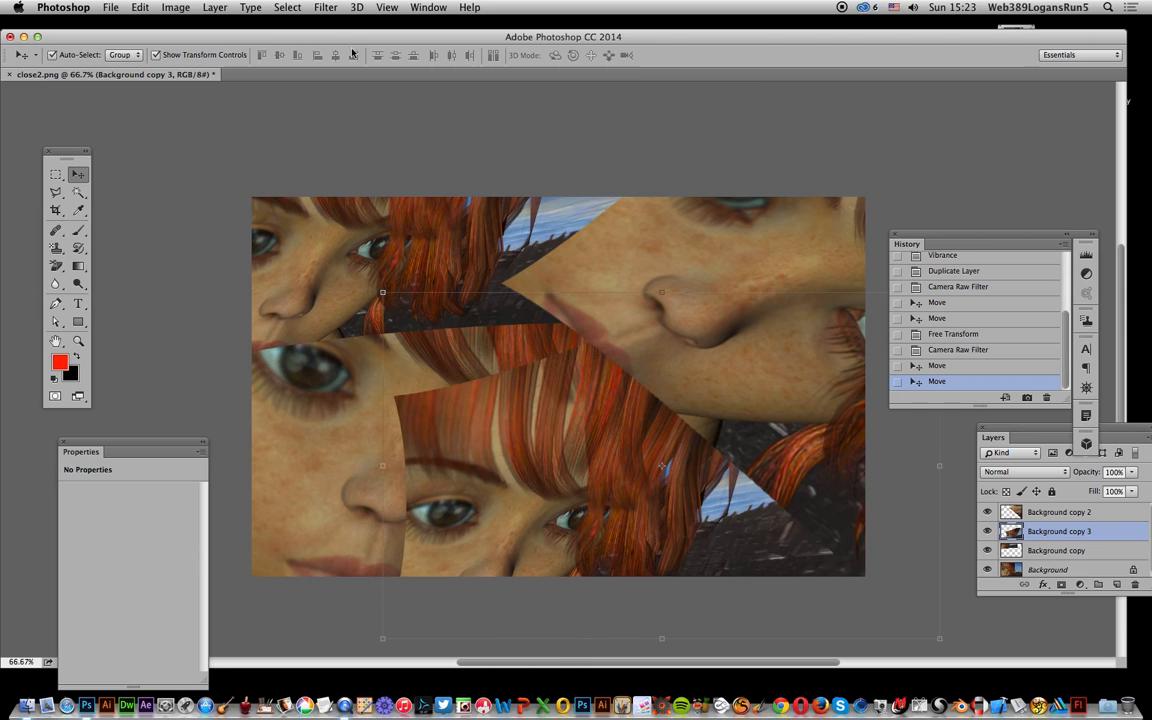
Step: Warp Background copy 3 with Camera Raw lens corrections Distortion -83, Vertical -90, Scale 106, Aspect -51, and move it to the image's right half
click(326, 8)
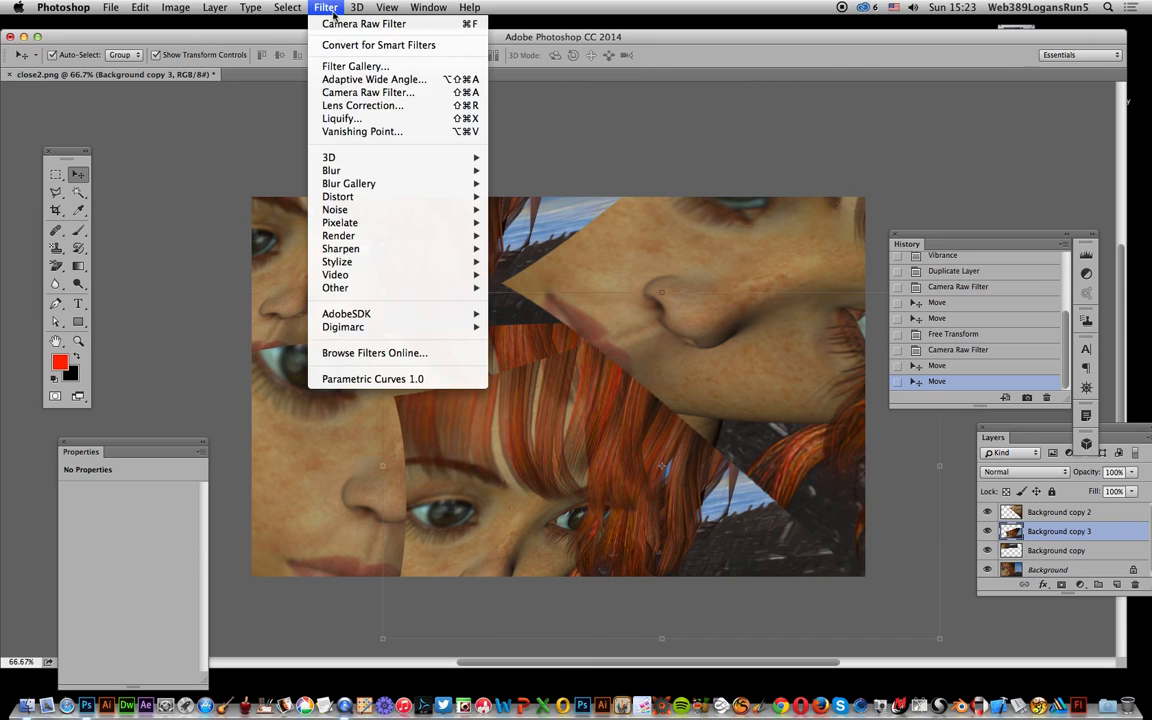
click(321, 89)
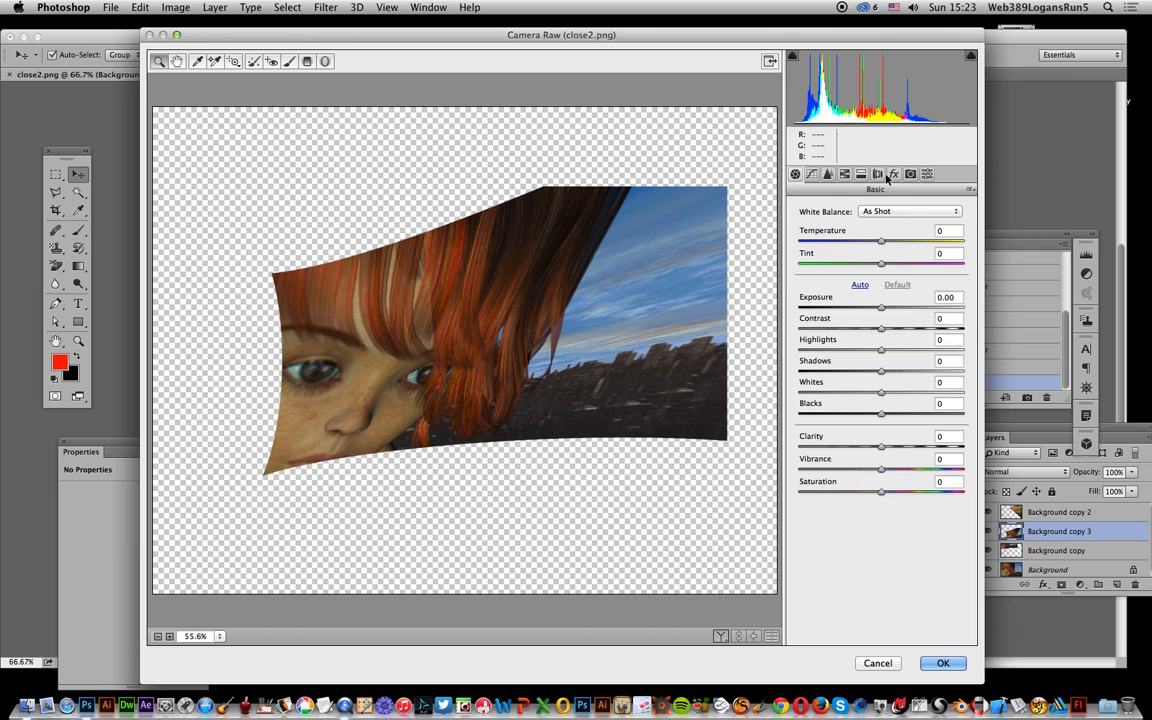
click(877, 175)
drag(891, 326, 814, 373)
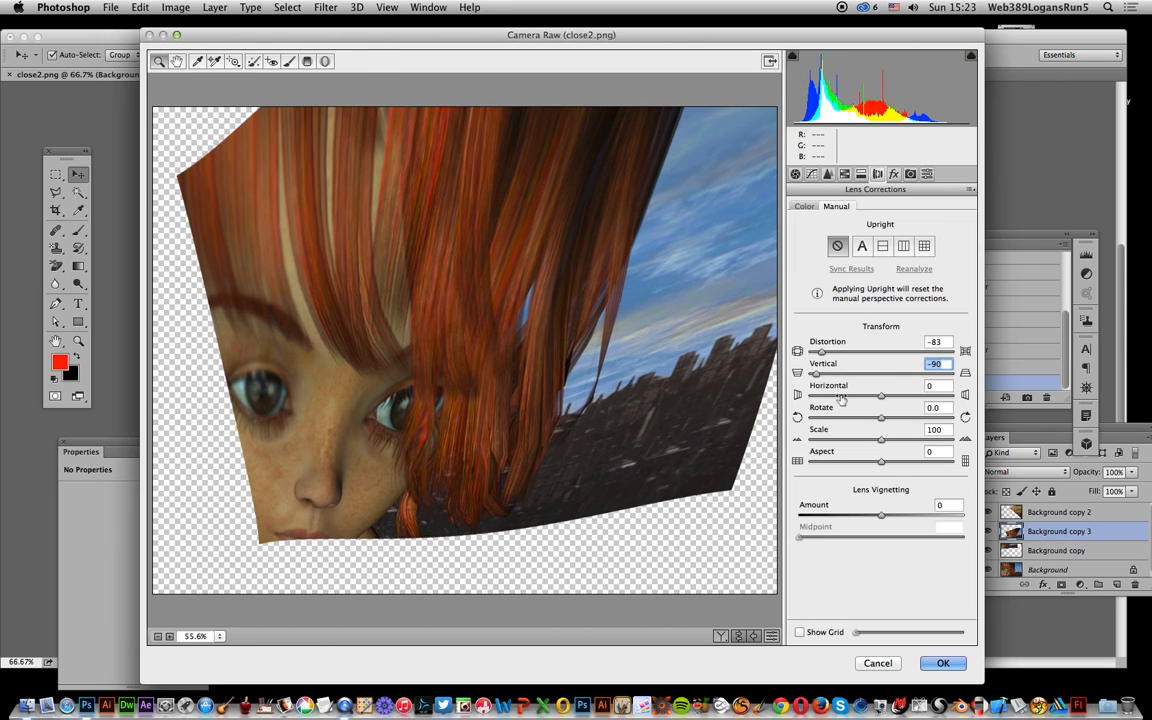
drag(879, 465, 841, 463)
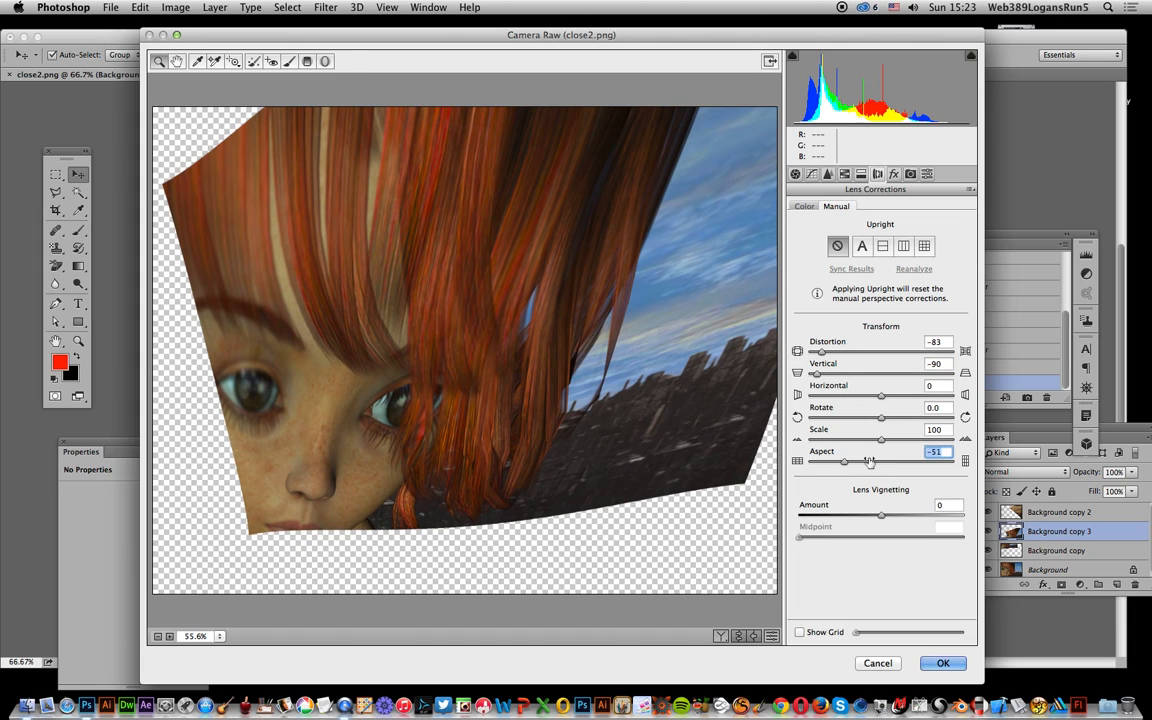
drag(881, 441, 891, 441)
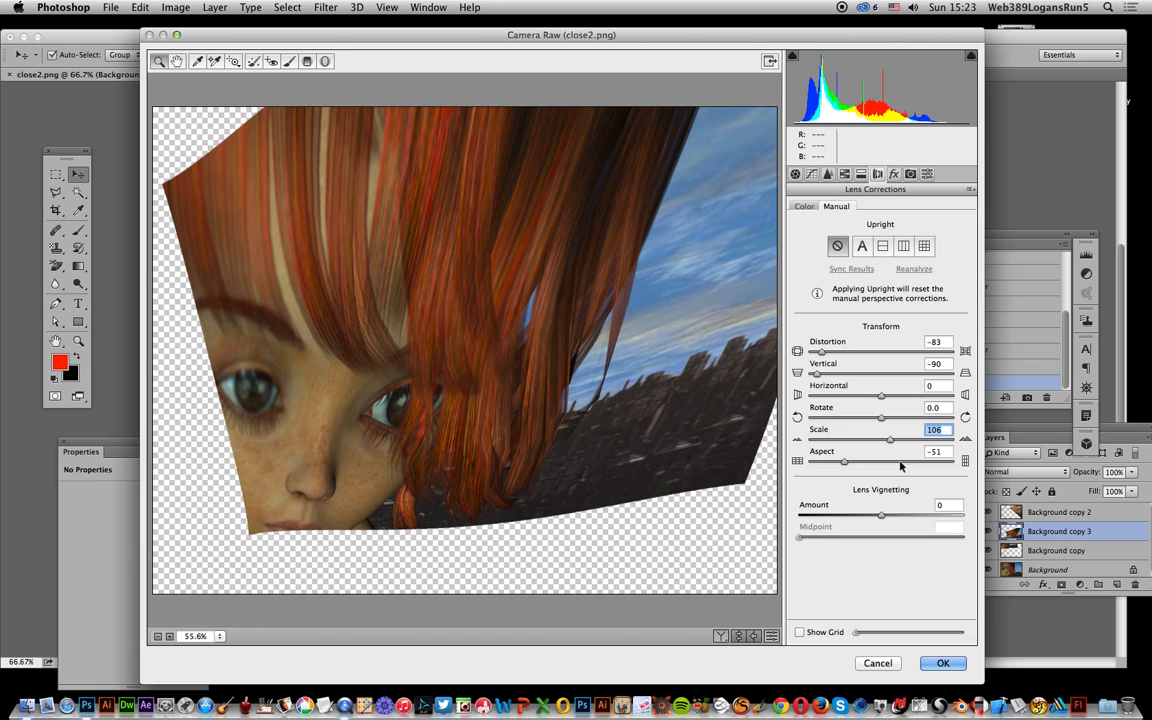
click(944, 665)
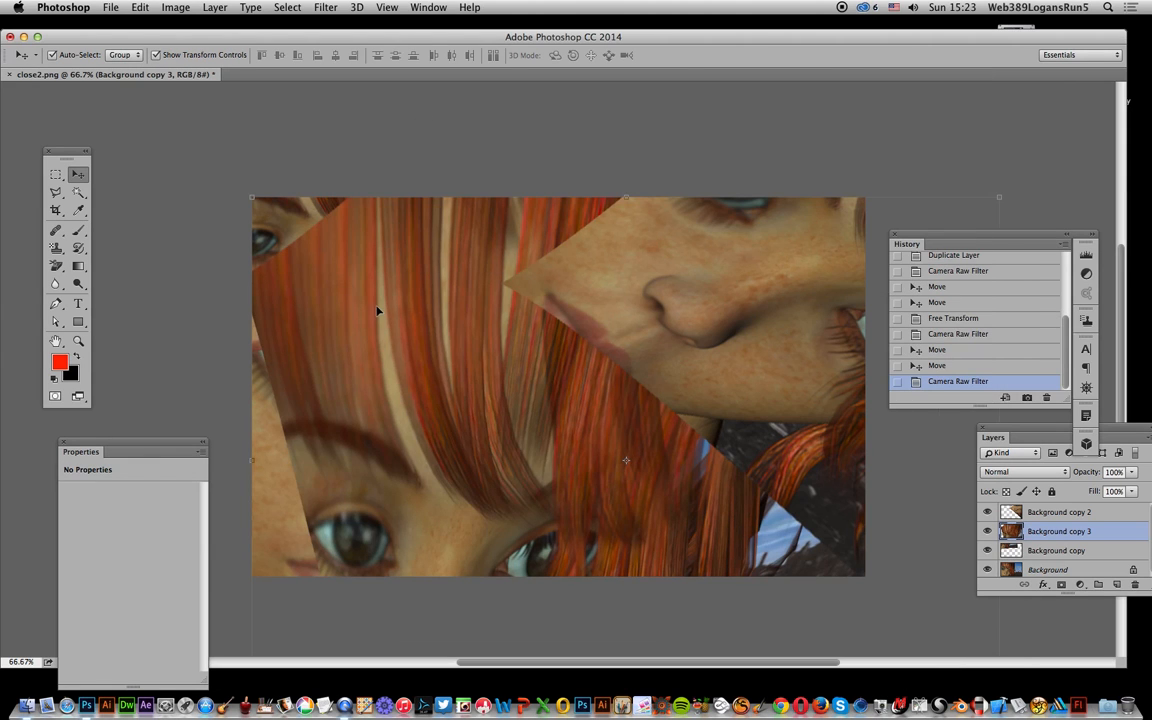
drag(583, 341, 610, 299)
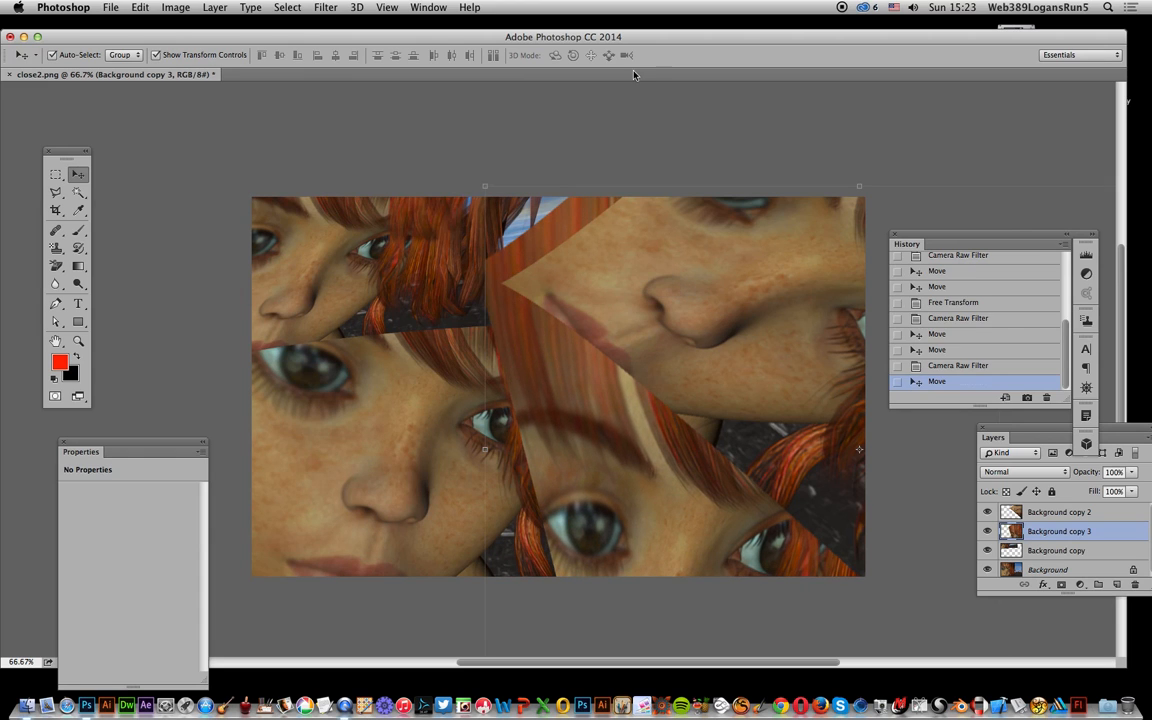